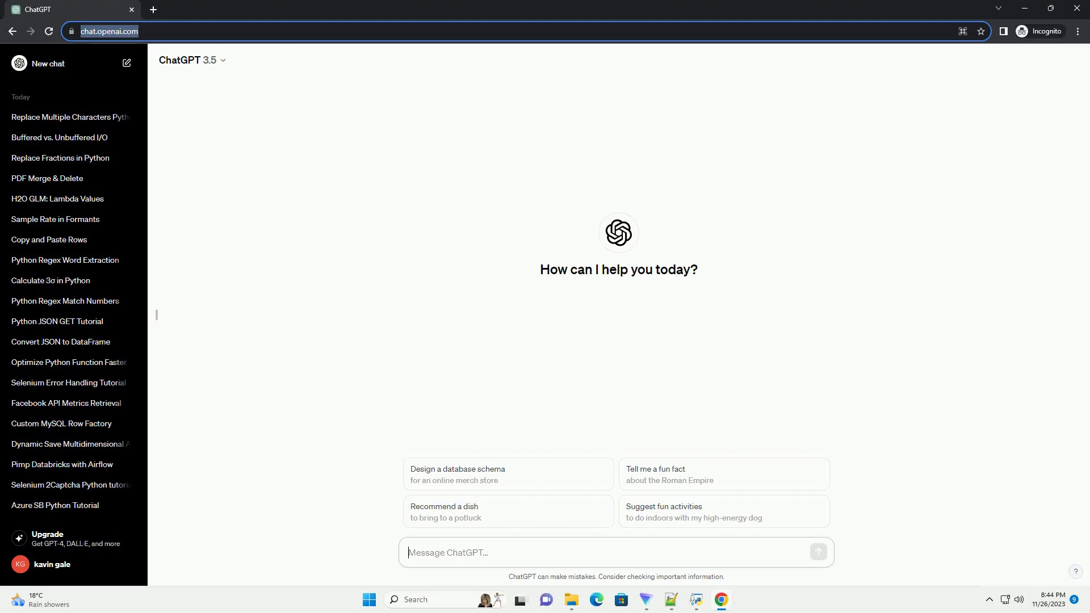
Paste and send the prompt requesting a tutorial on Python-from-bin permission errors.
text(write an informative tutorial about How do you call a python script from bin when you keep getting permission errors with code example)
key(Return)
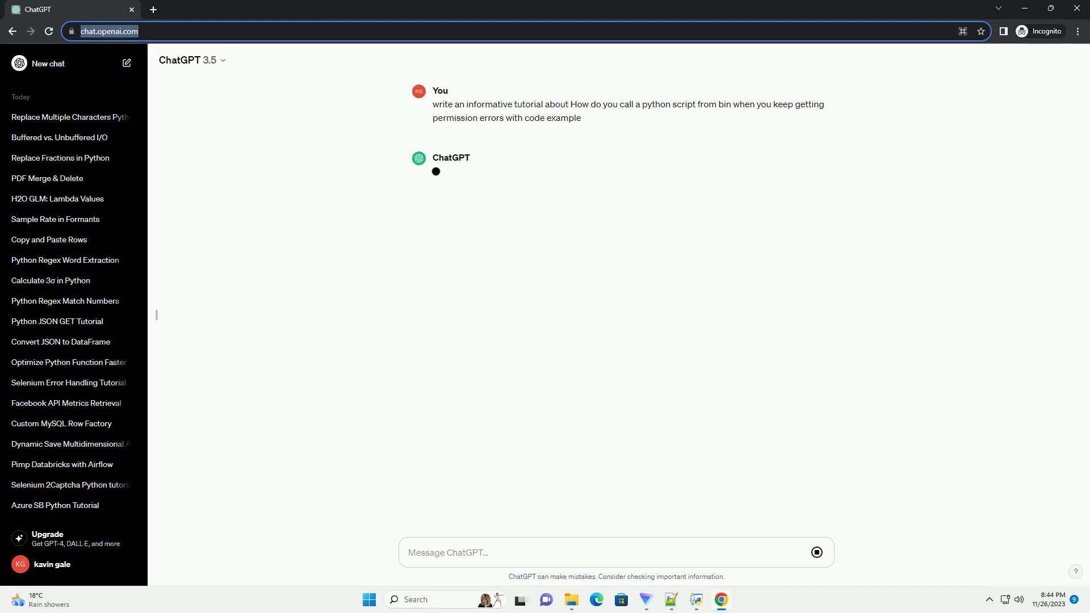